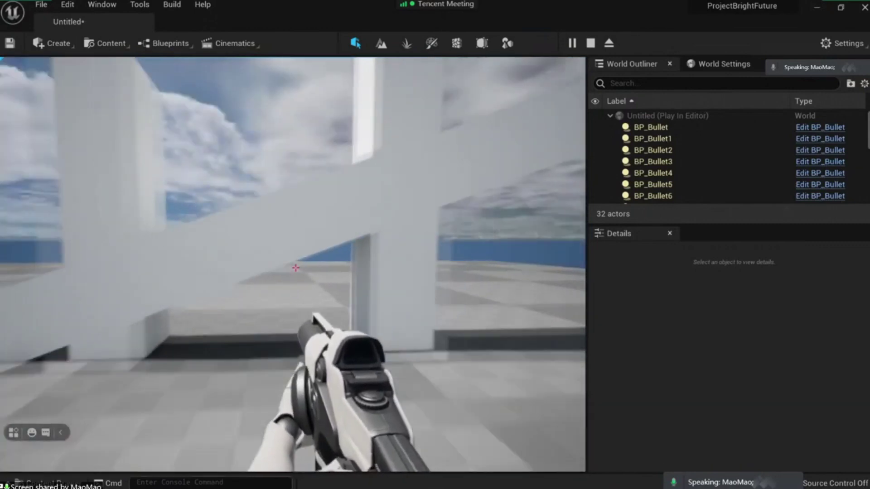
- Walk back and forth in front of the two pillars in the play session to examine the low slanted beam
{"action": "key", "text": "w"}
{"action": "key", "text": "s"}
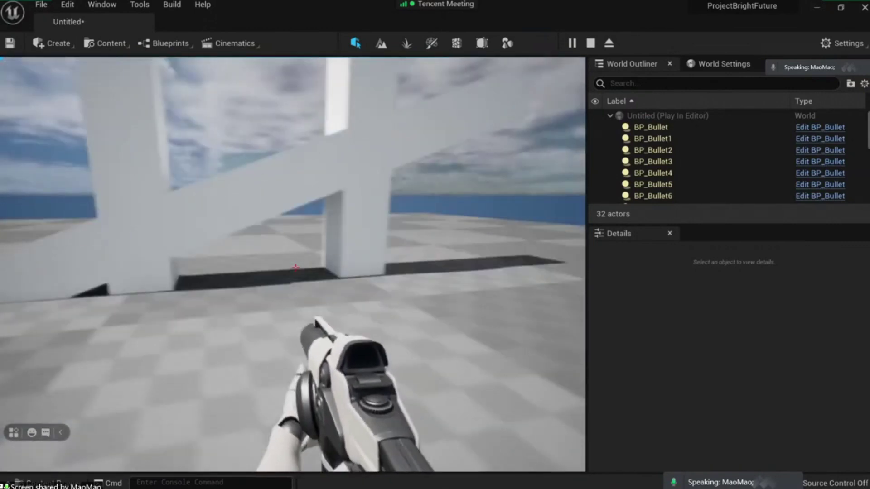
{"action": "key", "text": "w"}
{"action": "key", "text": "s"}
{"action": "key", "text": "s"}
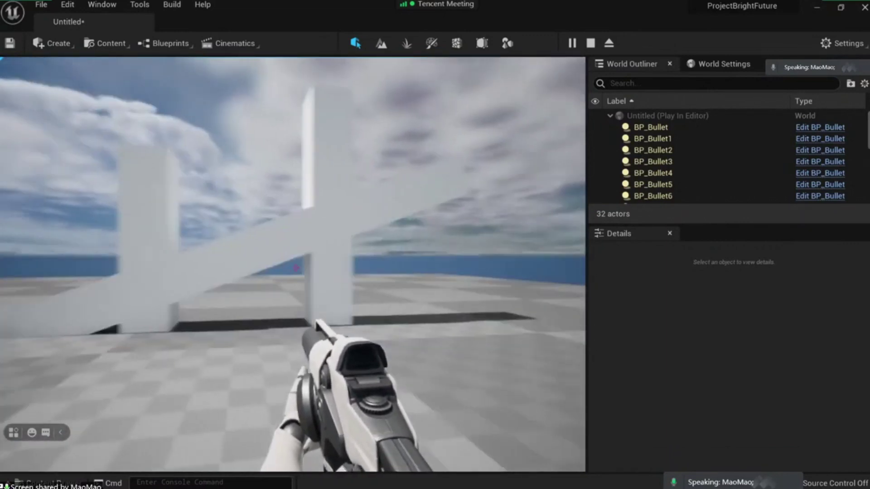
{"action": "key", "text": "w"}
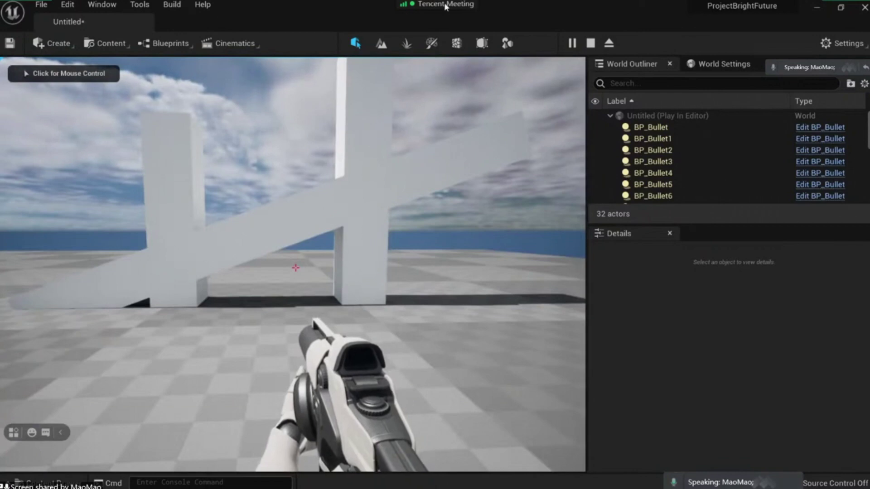
- Turn on screen annotation and draw a red vertical dimension mark under the slanted beam, labelled 10cm
{"action": "mouse_move", "coordinate": [445, 1]}
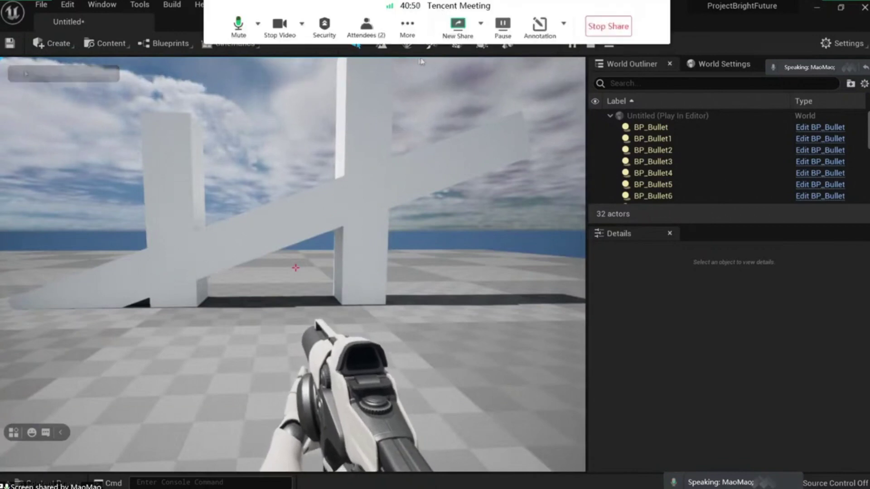
{"action": "left_click", "coordinate": [539, 25]}
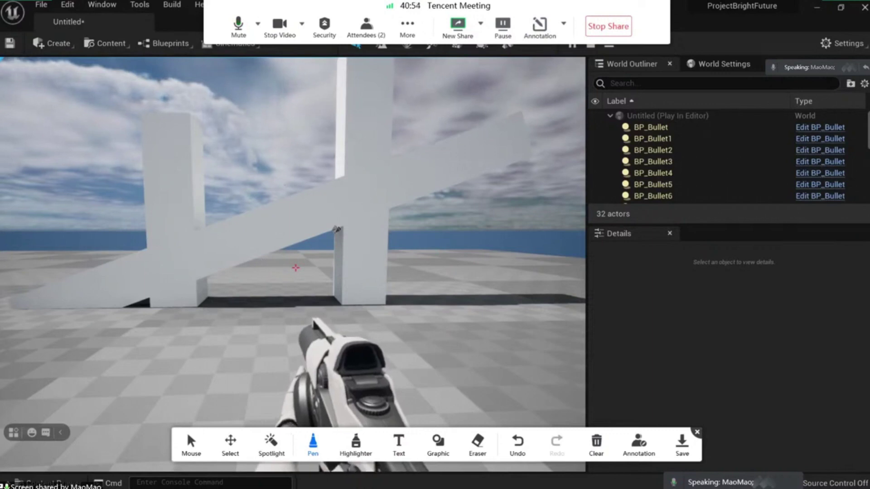
{"action": "mouse_move", "coordinate": [284, 238]}
{"action": "left_mouse_down"}
{"action": "mouse_move", "coordinate": [319, 236]}
{"action": "mouse_move", "coordinate": [300, 244]}
{"action": "mouse_move", "coordinate": [298, 309]}
{"action": "left_mouse_up"}
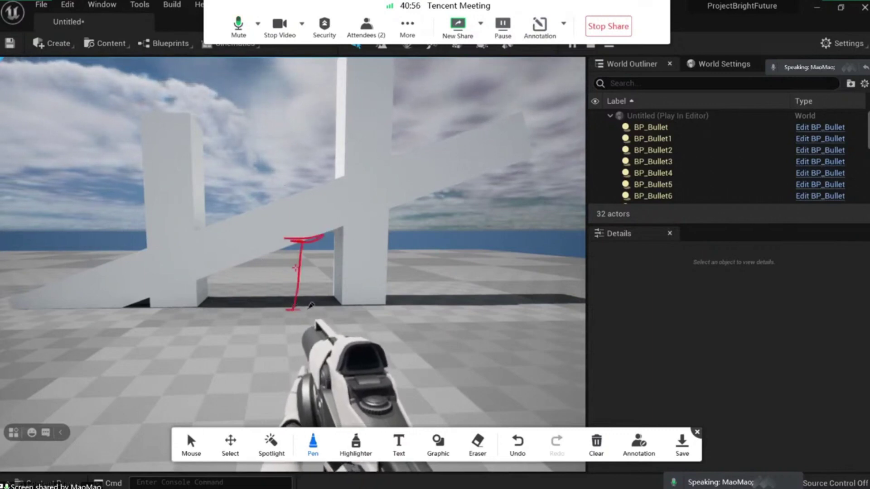
{"action": "left_click_drag", "start_coordinate": [334, 259], "coordinate": [334, 289]}
{"action": "left_click_drag", "start_coordinate": [339, 267], "coordinate": [343, 269]}
{"action": "mouse_move", "coordinate": [358, 274]}
{"action": "left_mouse_down"}
{"action": "mouse_move", "coordinate": [354, 290]}
{"action": "mouse_move", "coordinate": [389, 287]}
{"action": "left_mouse_up"}
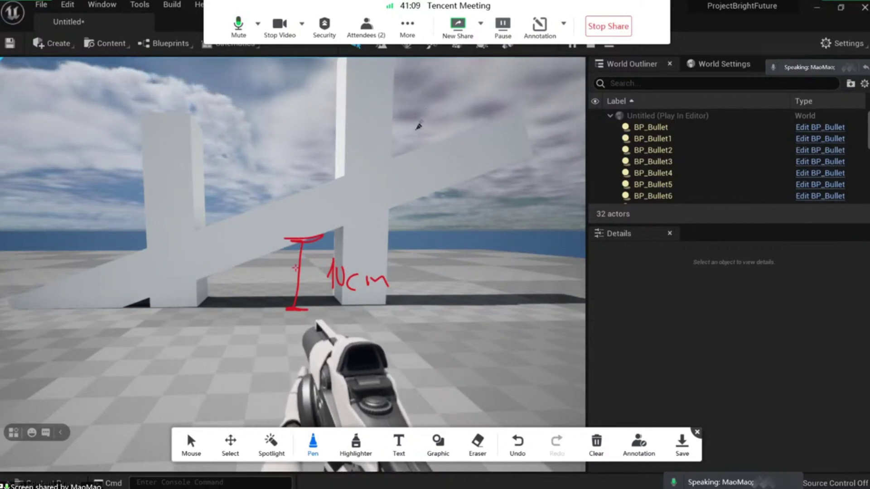
- Sketch a stick figure facing a low box on a ground line, with an arrow arching over the box
{"action": "mouse_move", "coordinate": [423, 88]}
{"action": "left_mouse_down"}
{"action": "mouse_move", "coordinate": [421, 132]}
{"action": "mouse_move", "coordinate": [503, 142]}
{"action": "left_mouse_up"}
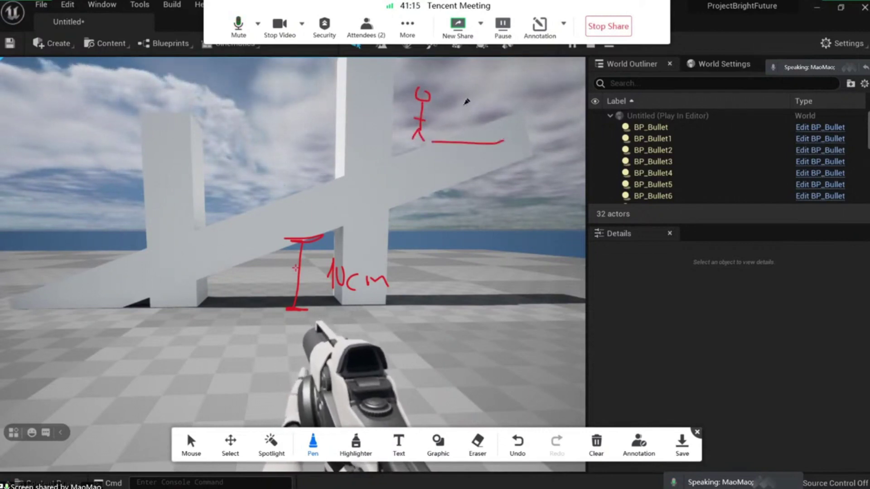
{"action": "mouse_move", "coordinate": [462, 117]}
{"action": "left_mouse_down"}
{"action": "mouse_move", "coordinate": [463, 147]}
{"action": "mouse_move", "coordinate": [488, 144]}
{"action": "left_mouse_up"}
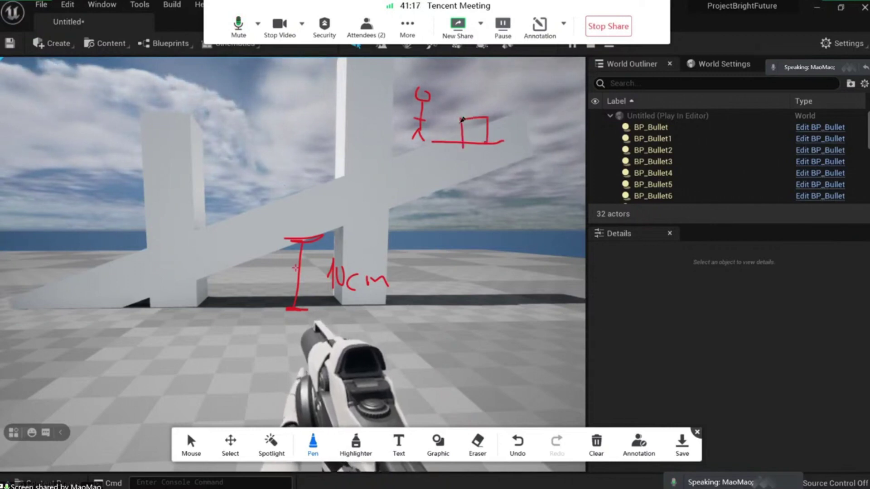
{"action": "mouse_move", "coordinate": [444, 119]}
{"action": "left_mouse_down"}
{"action": "mouse_move", "coordinate": [448, 146]}
{"action": "mouse_move", "coordinate": [470, 96]}
{"action": "mouse_move", "coordinate": [508, 108]}
{"action": "left_mouse_up"}
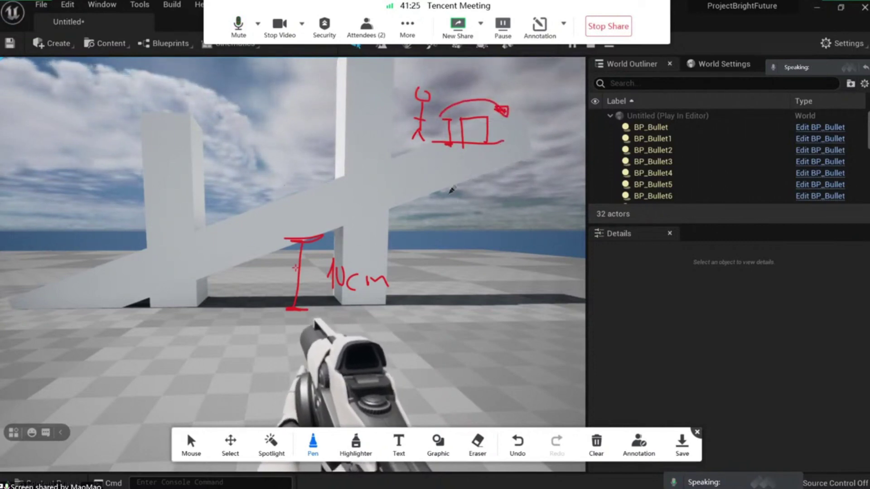
- Sketch a second stick figure below, facing a tall wall with an arrow towards it, a cross and an arc over it
{"action": "mouse_move", "coordinate": [461, 168]}
{"action": "left_mouse_down"}
{"action": "mouse_move", "coordinate": [464, 225]}
{"action": "mouse_move", "coordinate": [481, 169]}
{"action": "mouse_move", "coordinate": [481, 232]}
{"action": "left_mouse_up"}
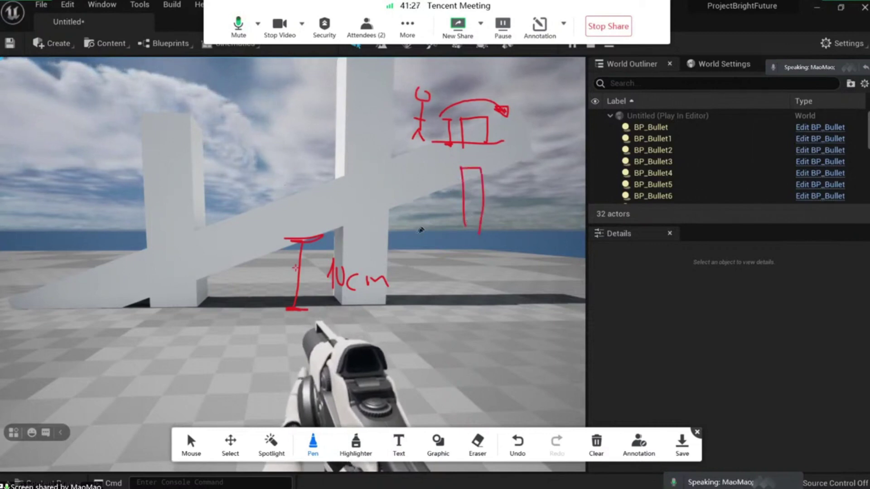
{"action": "left_click_drag", "start_coordinate": [416, 234], "coordinate": [504, 234]}
{"action": "left_click_drag", "start_coordinate": [430, 188], "coordinate": [431, 232]}
{"action": "left_click_drag", "start_coordinate": [429, 233], "coordinate": [422, 242]}
{"action": "left_click_drag", "start_coordinate": [424, 208], "coordinate": [436, 208]}
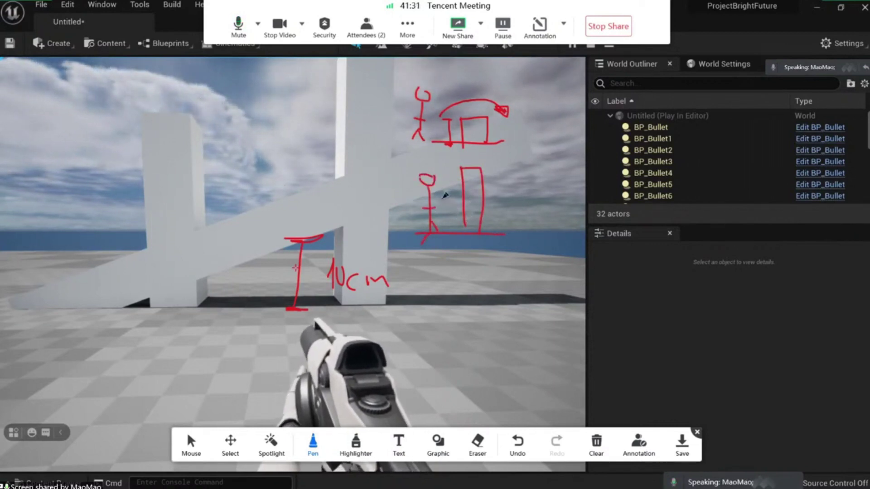
{"action": "left_click_drag", "start_coordinate": [455, 201], "coordinate": [459, 194]}
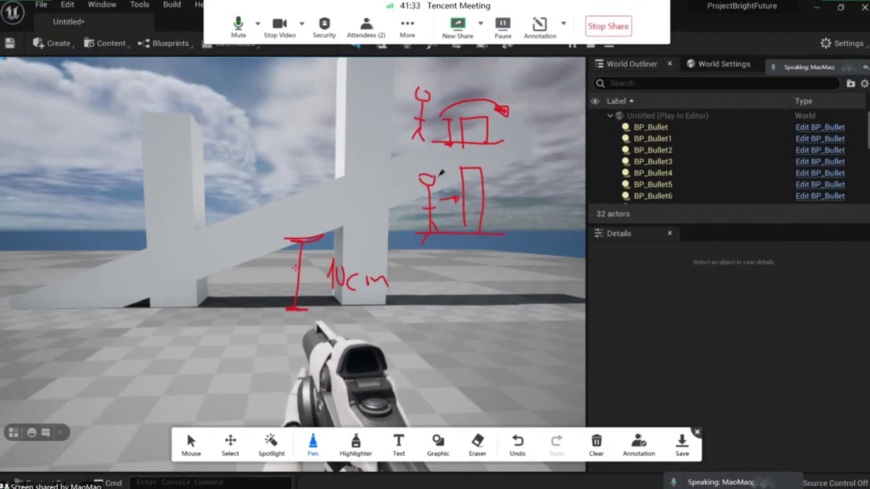
{"action": "mouse_move", "coordinate": [458, 181]}
{"action": "left_mouse_down"}
{"action": "mouse_move", "coordinate": [495, 213]}
{"action": "mouse_move", "coordinate": [472, 212]}
{"action": "left_mouse_up"}
{"action": "mouse_move", "coordinate": [451, 173]}
{"action": "left_mouse_down"}
{"action": "mouse_move", "coordinate": [471, 165]}
{"action": "mouse_move", "coordinate": [498, 189]}
{"action": "left_mouse_up"}
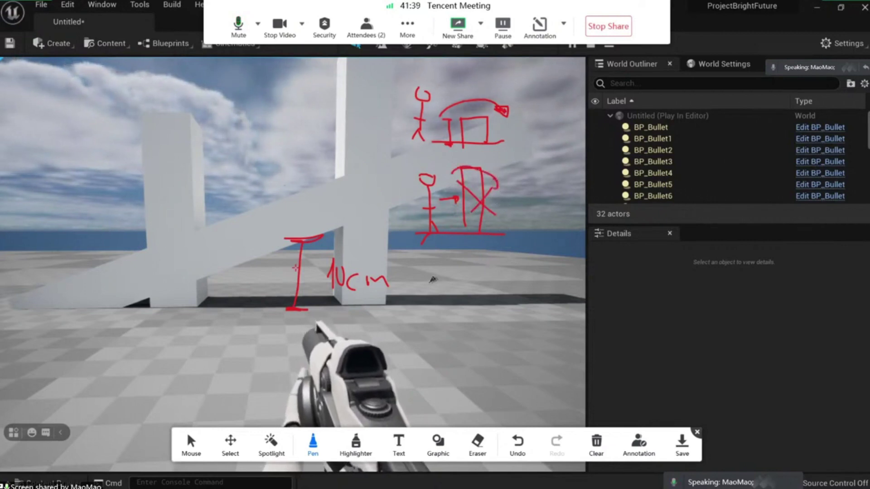
- Sketch a third stick figure beside an upright block below the second drawing, with a small arc between them
{"action": "left_click_drag", "start_coordinate": [426, 257], "coordinate": [432, 303]}
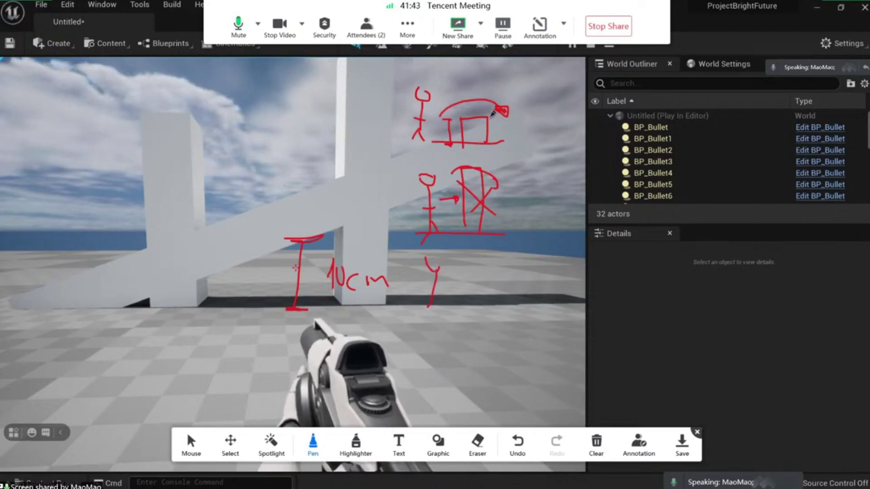
{"action": "mouse_move", "coordinate": [453, 263]}
{"action": "left_mouse_down"}
{"action": "mouse_move", "coordinate": [478, 295]}
{"action": "mouse_move", "coordinate": [462, 310]}
{"action": "left_mouse_up"}
{"action": "mouse_move", "coordinate": [424, 260]}
{"action": "left_mouse_down"}
{"action": "mouse_move", "coordinate": [441, 271]}
{"action": "mouse_move", "coordinate": [440, 296]}
{"action": "left_mouse_up"}
{"action": "left_click_drag", "start_coordinate": [431, 306], "coordinate": [421, 321]}
{"action": "left_click_drag", "start_coordinate": [432, 307], "coordinate": [441, 322]}
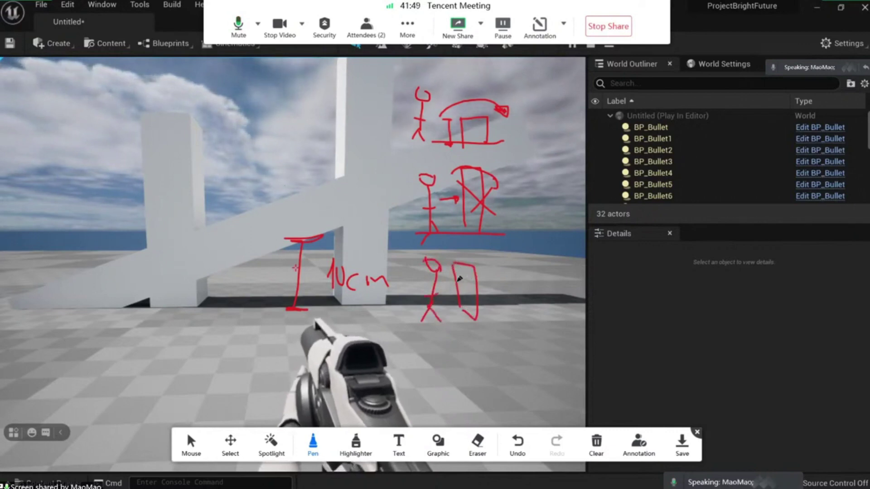
{"action": "left_click_drag", "start_coordinate": [435, 246], "coordinate": [450, 259]}
{"action": "left_click_drag", "start_coordinate": [447, 273], "coordinate": [448, 274]}
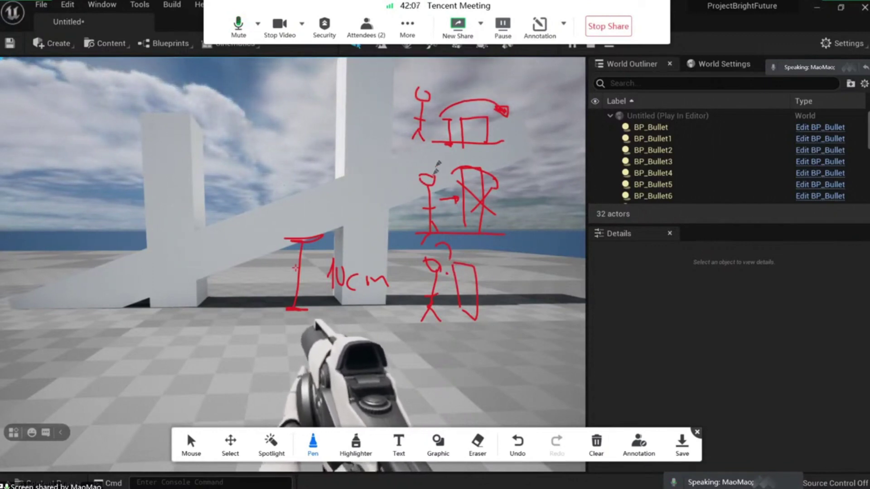
- Erase the stick-figure sketches and the 10cm dimension mark from the screen
{"action": "left_click", "coordinate": [474, 448]}
{"action": "mouse_move", "coordinate": [423, 87]}
{"action": "left_mouse_down"}
{"action": "mouse_move", "coordinate": [460, 159]}
{"action": "mouse_move", "coordinate": [487, 291]}
{"action": "mouse_move", "coordinate": [471, 241]}
{"action": "mouse_move", "coordinate": [385, 281]}
{"action": "mouse_move", "coordinate": [364, 272]}
{"action": "mouse_move", "coordinate": [371, 311]}
{"action": "mouse_move", "coordinate": [382, 322]}
{"action": "left_mouse_up"}
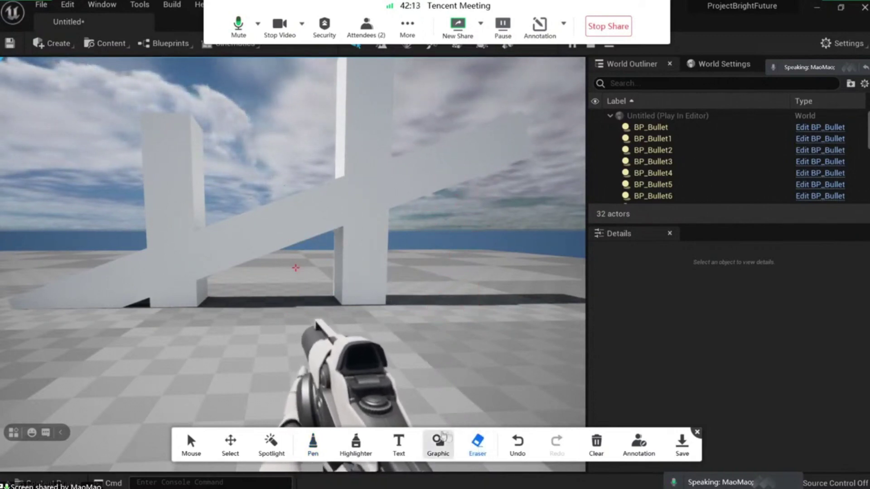
- With the pen, mark the gap under the slanted beam and sketch a raised beam outline with an upward arrow
{"action": "left_click", "coordinate": [314, 444]}
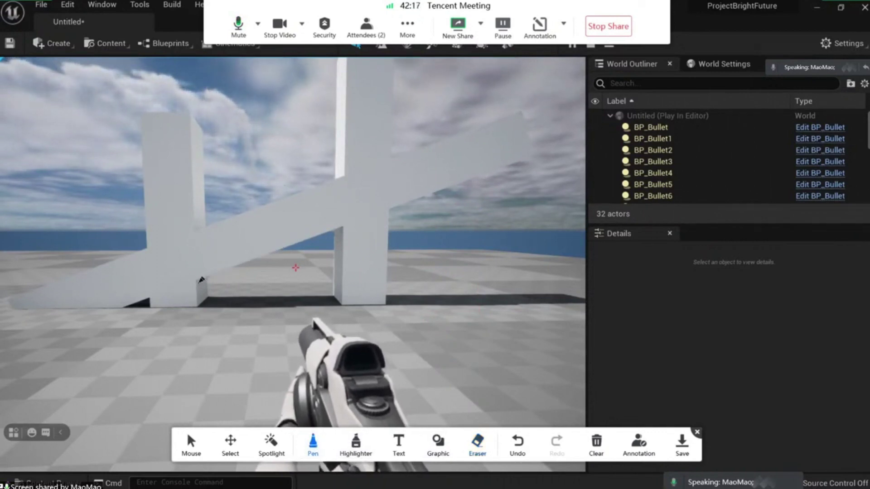
{"action": "left_click_drag", "start_coordinate": [286, 309], "coordinate": [293, 307]}
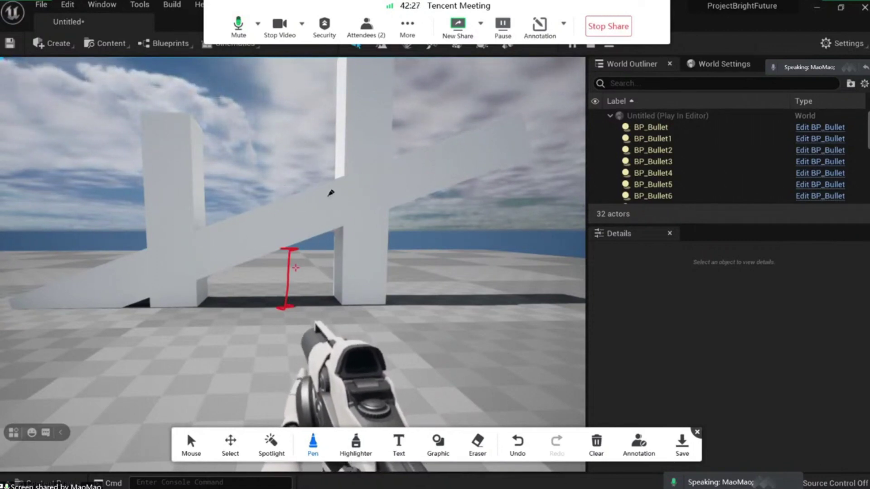
{"action": "mouse_move", "coordinate": [319, 191]}
{"action": "left_mouse_down"}
{"action": "mouse_move", "coordinate": [312, 135]}
{"action": "mouse_move", "coordinate": [322, 143]}
{"action": "left_mouse_up"}
{"action": "mouse_move", "coordinate": [126, 167]}
{"action": "left_mouse_down"}
{"action": "mouse_move", "coordinate": [420, 86]}
{"action": "mouse_move", "coordinate": [230, 120]}
{"action": "mouse_move", "coordinate": [127, 167]}
{"action": "left_mouse_up"}
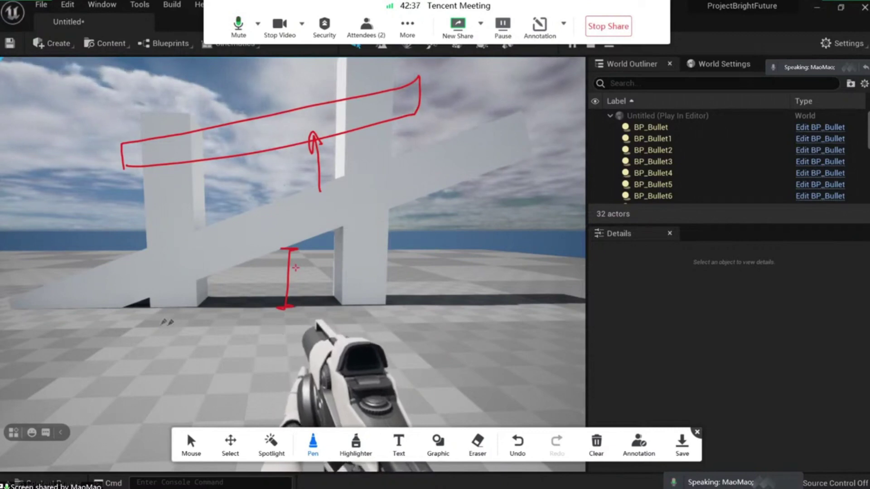
- Sketch a long beam outline lying low on the floor with two small boxes on top of it
{"action": "mouse_move", "coordinate": [137, 325]}
{"action": "left_mouse_down"}
{"action": "mouse_move", "coordinate": [446, 290]}
{"action": "mouse_move", "coordinate": [516, 297]}
{"action": "mouse_move", "coordinate": [147, 349]}
{"action": "mouse_move", "coordinate": [139, 324]}
{"action": "mouse_move", "coordinate": [499, 284]}
{"action": "mouse_move", "coordinate": [501, 302]}
{"action": "left_mouse_up"}
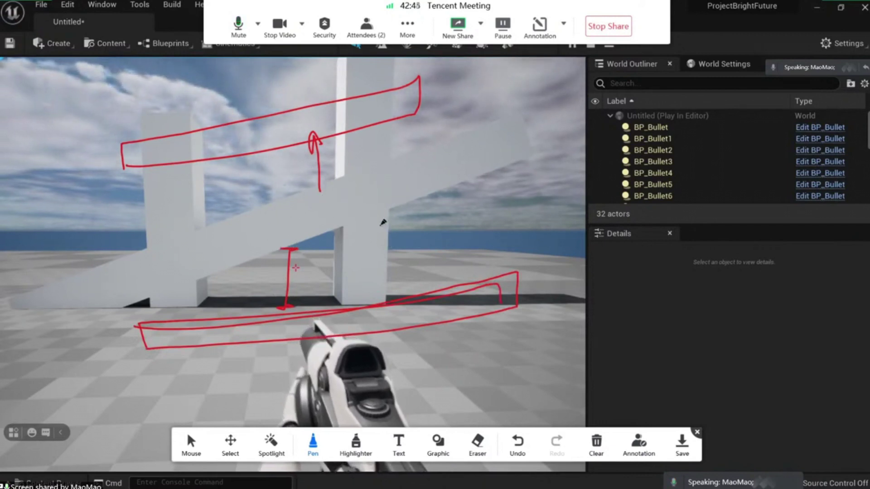
{"action": "mouse_move", "coordinate": [223, 316]}
{"action": "left_mouse_down"}
{"action": "mouse_move", "coordinate": [224, 286]}
{"action": "mouse_move", "coordinate": [253, 310]}
{"action": "left_mouse_up"}
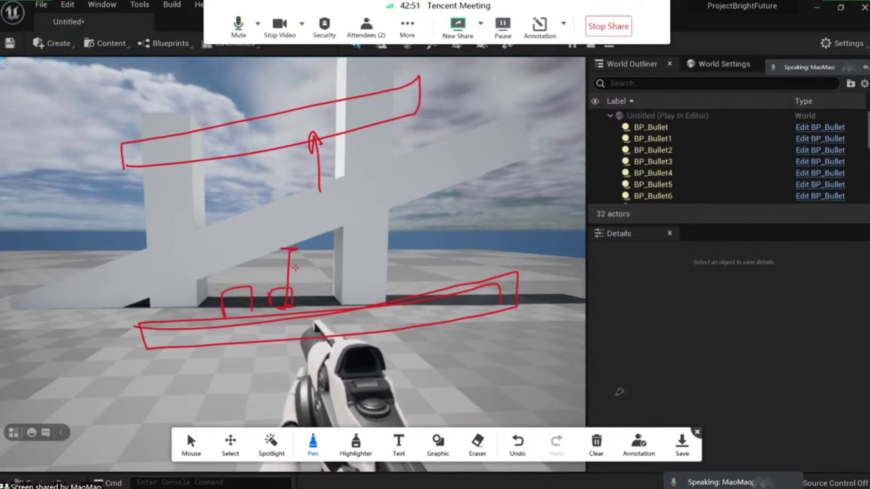
- Clear all annotations from the screen and close the annotation tools
{"action": "left_click", "coordinate": [597, 443]}
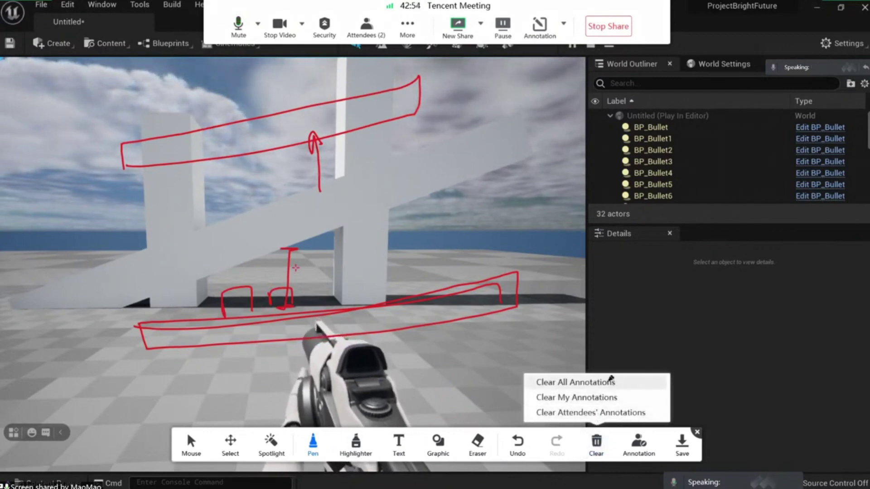
{"action": "left_click", "coordinate": [608, 382]}
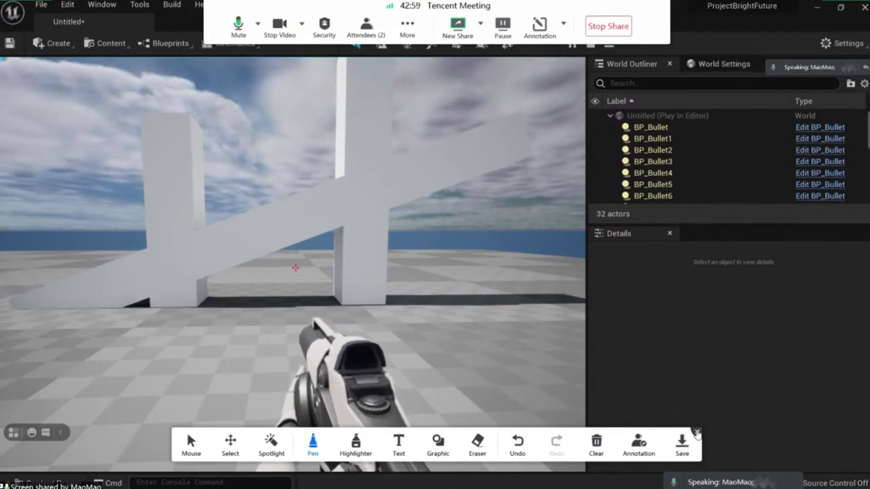
{"action": "left_click", "coordinate": [696, 432]}
- End the play session and raise the slanted beam Cube3 vertically to near the tops of the two pillars
{"action": "left_click", "coordinate": [296, 268]}
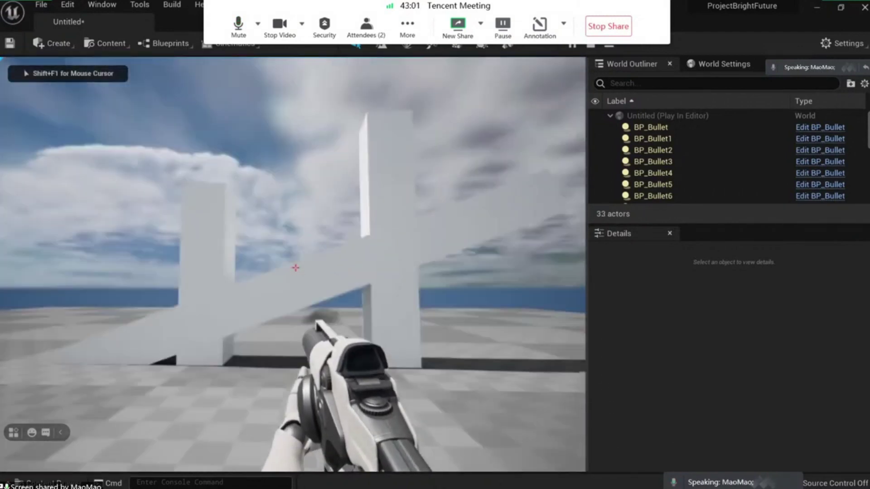
{"action": "key", "text": "w"}
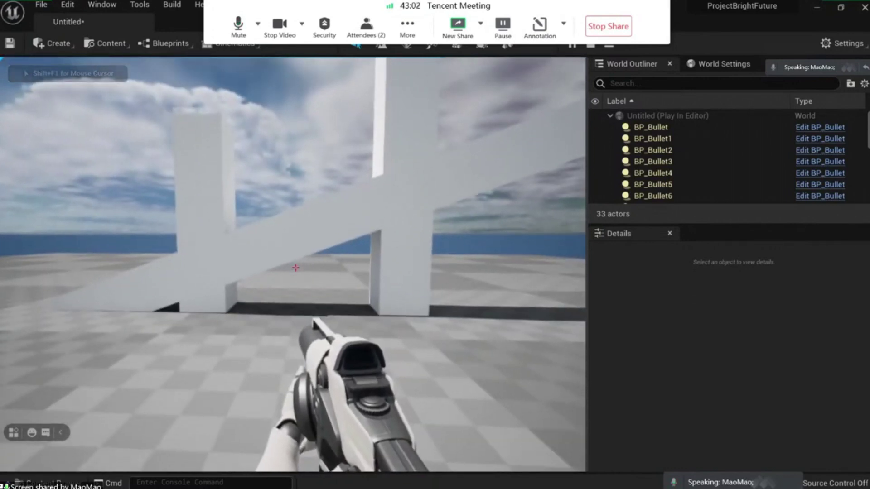
{"action": "key", "text": "Escape"}
{"action": "mouse_move", "coordinate": [402, 185]}
{"action": "right_mouse_down"}
{"action": "mouse_move", "coordinate": [416, 197]}
{"action": "mouse_move", "coordinate": [403, 186]}
{"action": "mouse_move", "coordinate": [418, 182]}
{"action": "mouse_move", "coordinate": [401, 182]}
{"action": "right_mouse_up"}
{"action": "key", "text": "s"}
{"action": "key", "text": "w"}
{"action": "key", "text": "a"}
{"action": "mouse_move", "coordinate": [350, 237]}
{"action": "right_mouse_down"}
{"action": "mouse_move", "coordinate": [363, 236]}
{"action": "mouse_move", "coordinate": [347, 231]}
{"action": "right_mouse_up"}
{"action": "left_click", "coordinate": [350, 237]}
{"action": "key", "text": "s"}
{"action": "key", "text": "w"}
{"action": "left_click_drag", "start_coordinate": [307, 238], "coordinate": [306, 143]}
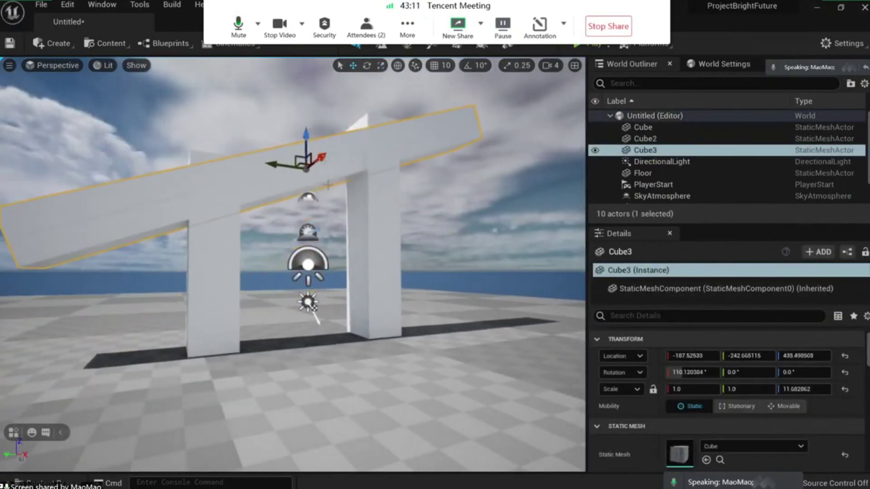
- Play from the floor in front of the pillars and walk around to examine the passage under the raised beam
{"action": "right_click_drag", "start_coordinate": [370, 399], "coordinate": [373, 403]}
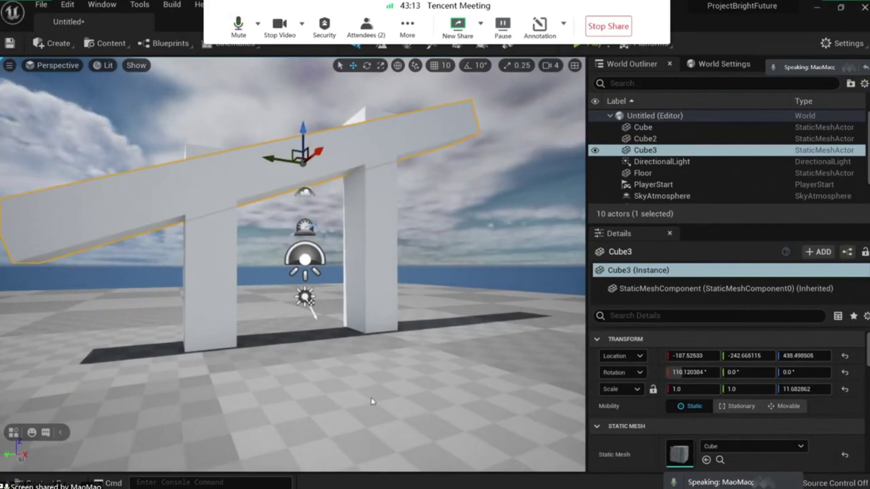
{"action": "right_click", "coordinate": [370, 401]}
{"action": "left_click", "coordinate": [422, 340]}
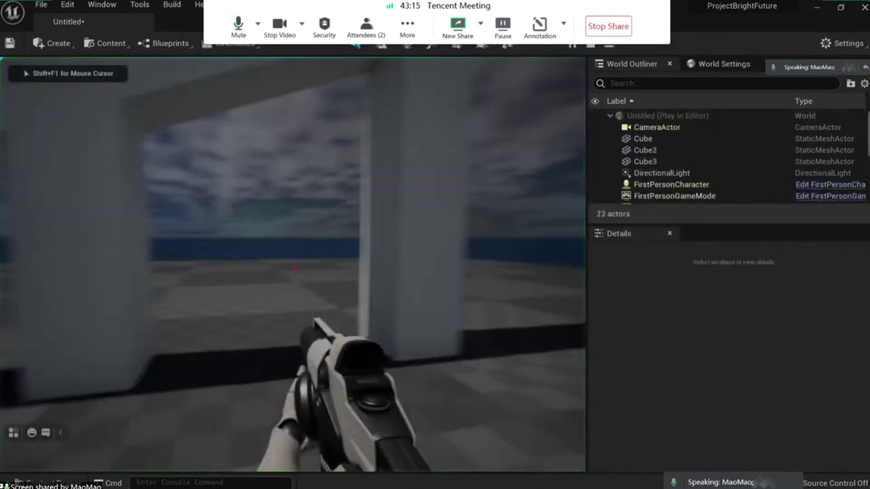
{"action": "key", "text": "s"}
{"action": "left_click", "coordinate": [295, 268]}
{"action": "key", "text": "w"}
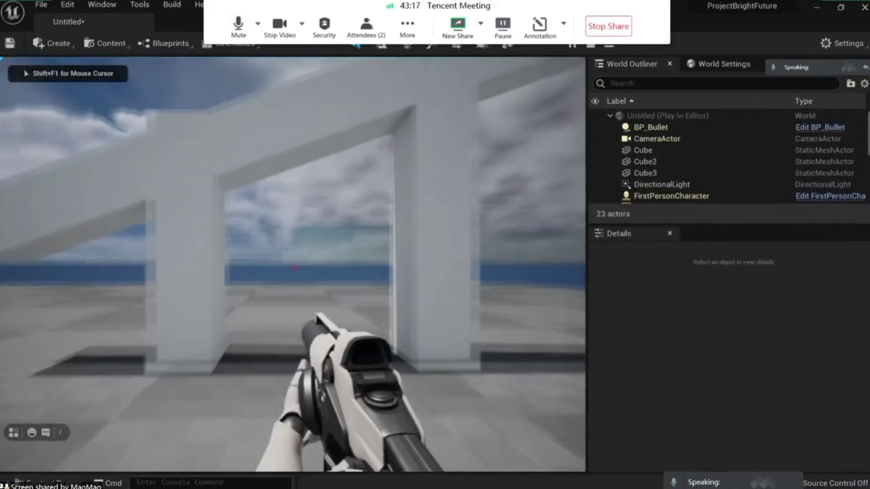
{"action": "key", "text": "w"}
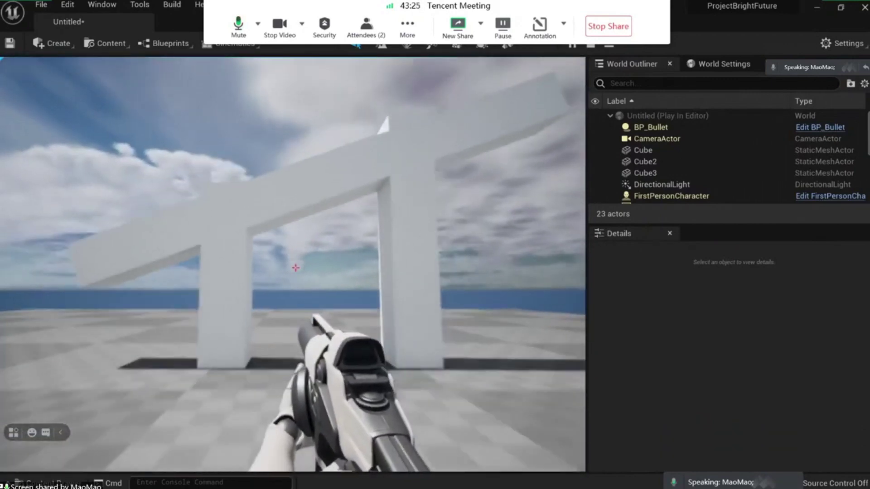
{"action": "key", "text": "w"}
{"action": "key", "text": "s"}
{"action": "key", "text": "w"}
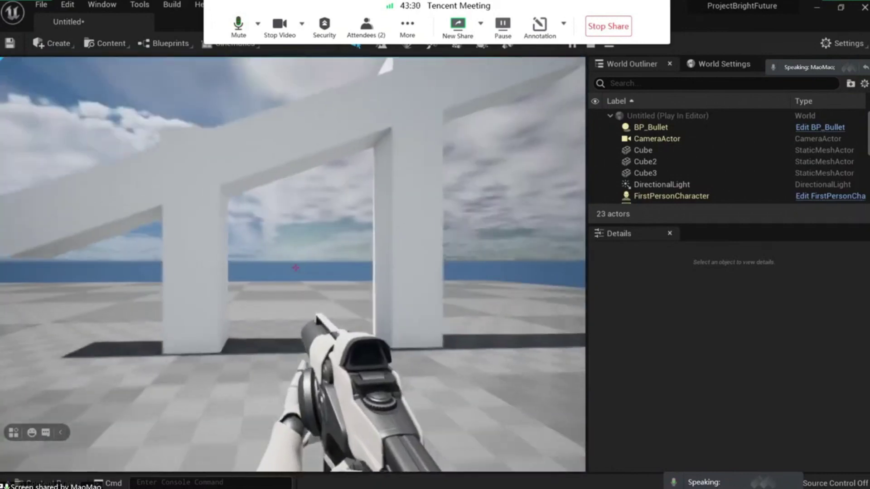
- End the play session and lower the slanted beam Cube3 to the floor, at a Z location of about 7
{"action": "key", "text": "Escape"}
{"action": "left_click", "coordinate": [387, 130]}
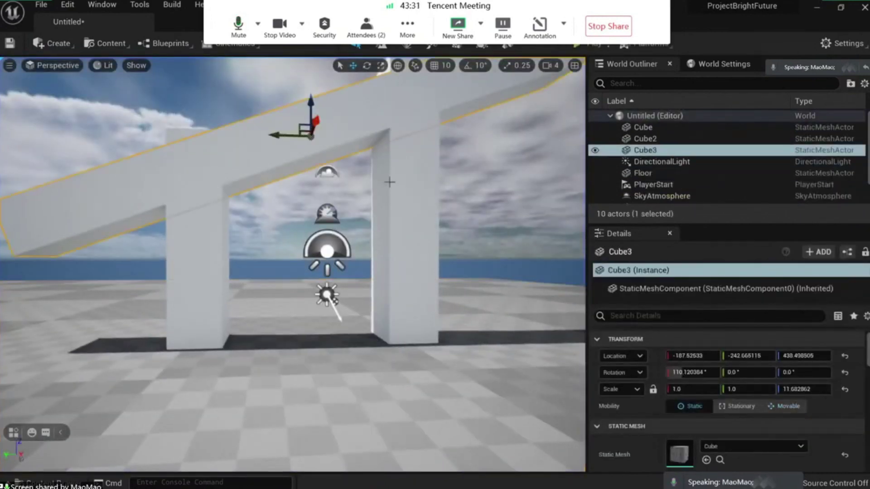
{"action": "scroll", "coordinate": [325, 124], "scroll_direction": "down", "scroll_amount": 3}
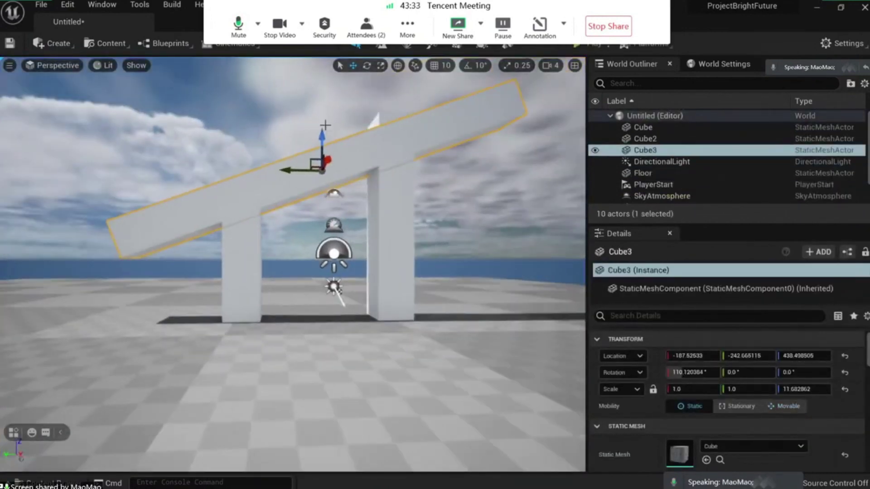
{"action": "left_click_drag", "start_coordinate": [325, 137], "coordinate": [312, 271]}
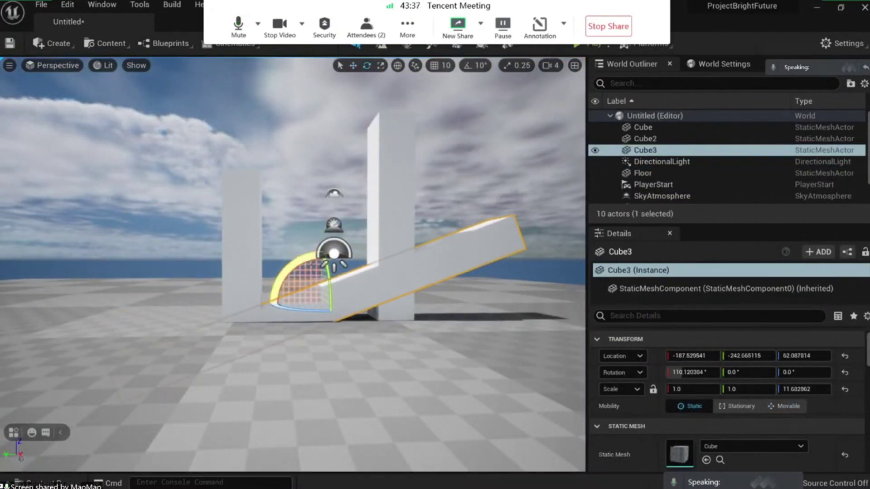
{"action": "left_click_drag", "start_coordinate": [319, 274], "coordinate": [322, 291]}
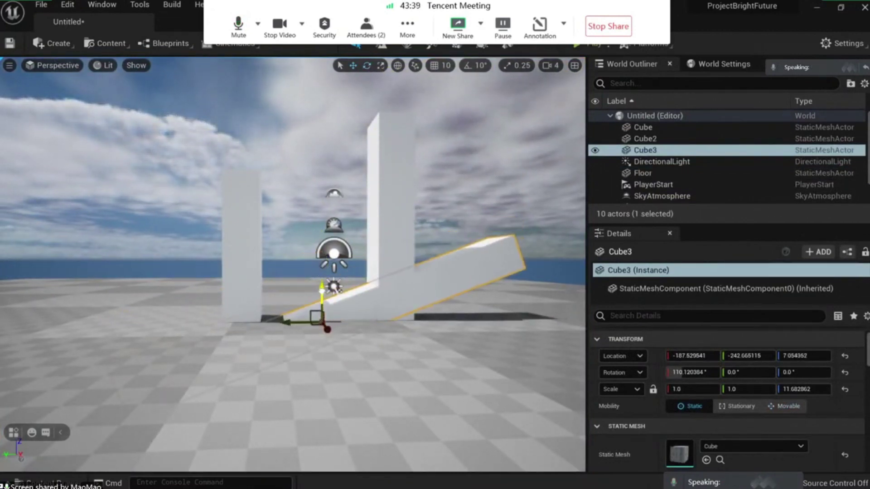
- Play from the floor in front of the pillars, walk around the lowered beam to examine it as an obstacle, and end the session
{"action": "right_click", "coordinate": [373, 371]}
{"action": "left_click", "coordinate": [398, 453]}
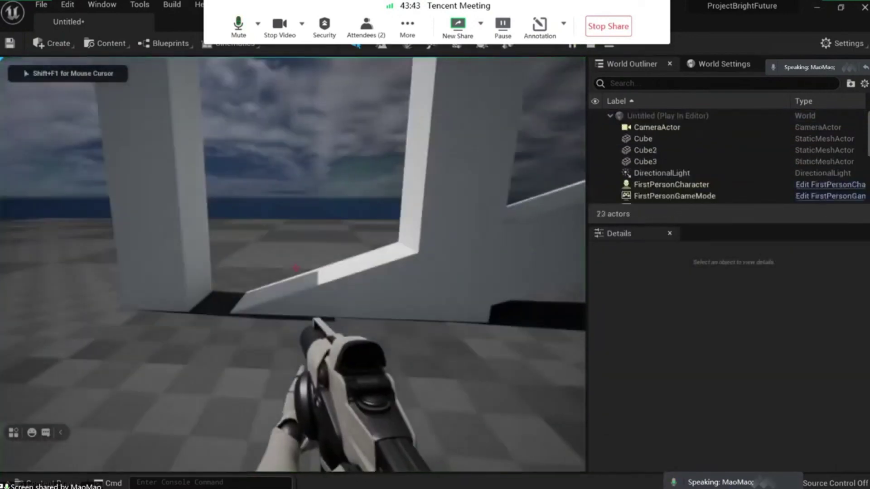
{"action": "left_click", "coordinate": [295, 269]}
{"action": "key", "text": "s"}
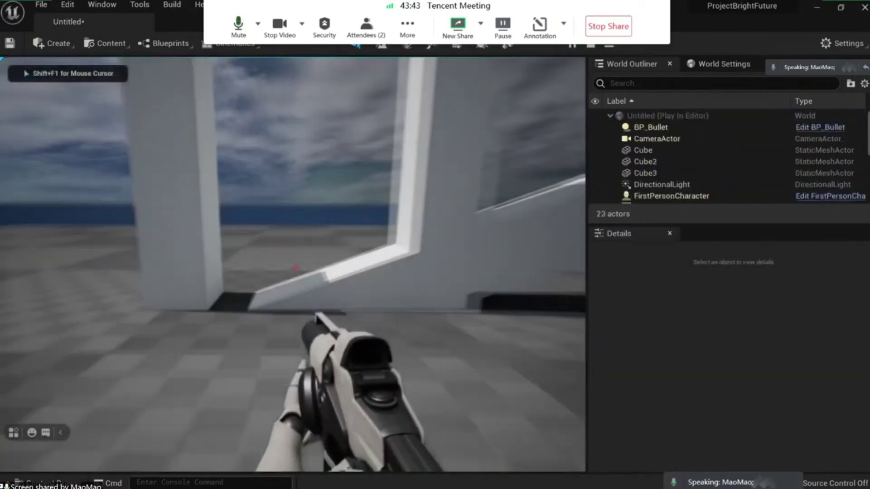
{"action": "key", "text": "w"}
{"action": "key", "text": "w"}
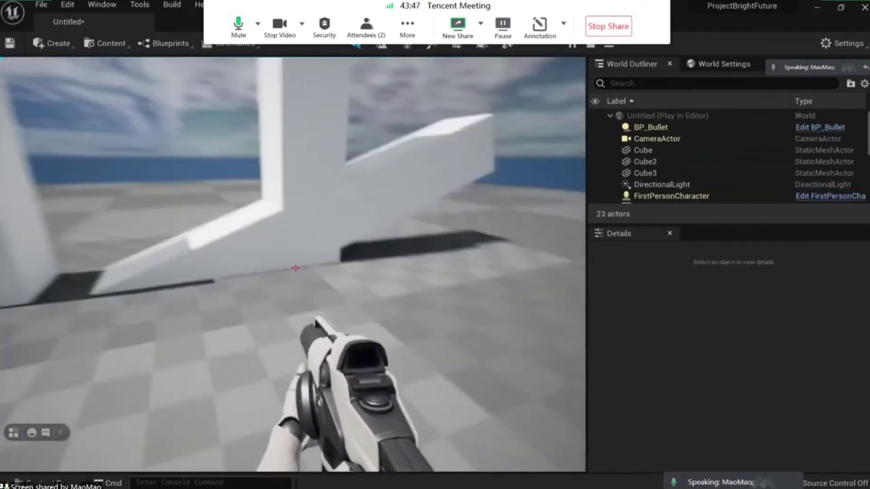
{"action": "key", "text": "w"}
{"action": "key", "text": "s"}
{"action": "key", "text": "w"}
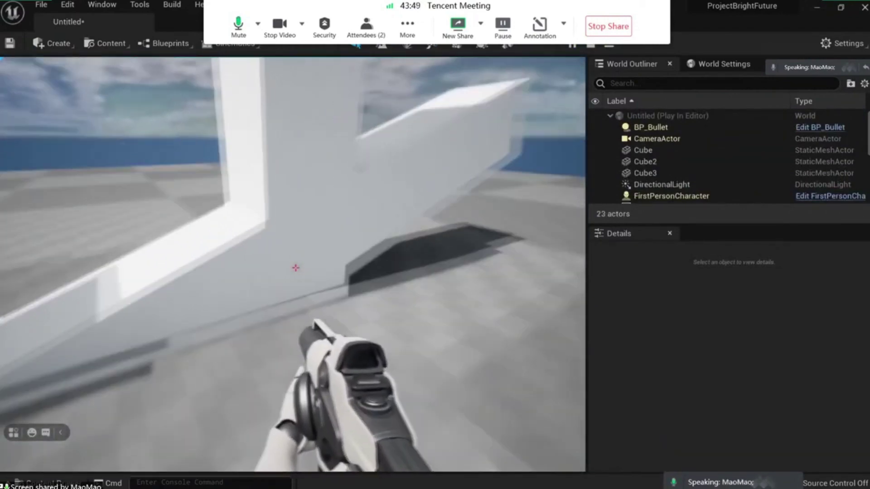
{"action": "key", "text": "s"}
{"action": "key", "text": "a"}
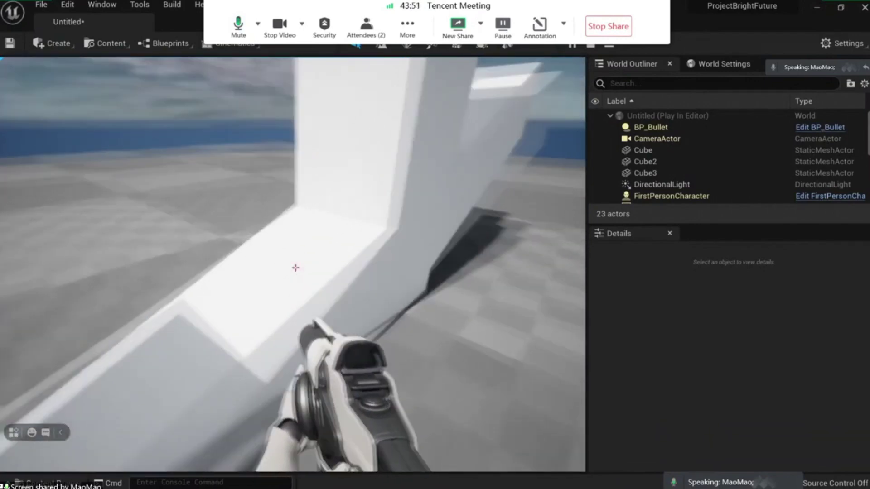
{"action": "key", "text": "d"}
{"action": "key", "text": "w"}
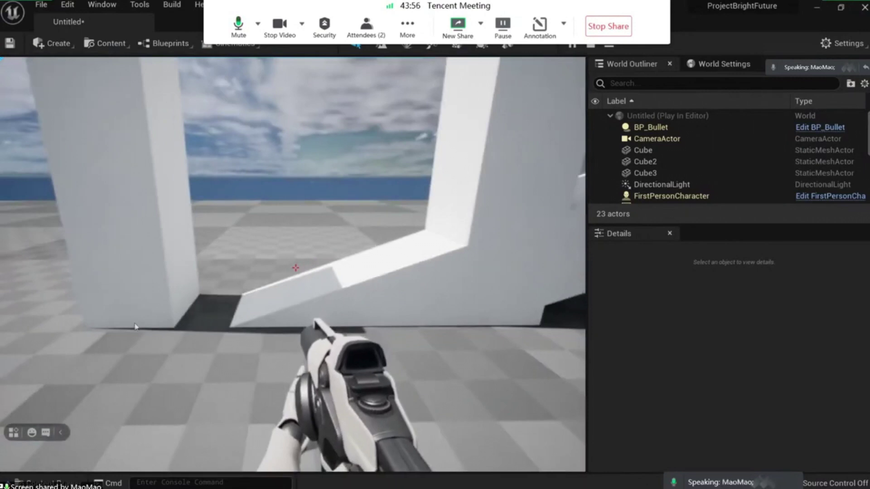
{"action": "key", "text": "Escape"}
- Raise the slanted beam Cube3 between the pillars to a Z location of about 205
{"action": "left_click", "coordinate": [351, 248]}
{"action": "right_click_drag", "start_coordinate": [325, 316], "coordinate": [324, 281]}
{"action": "key", "text": "s"}
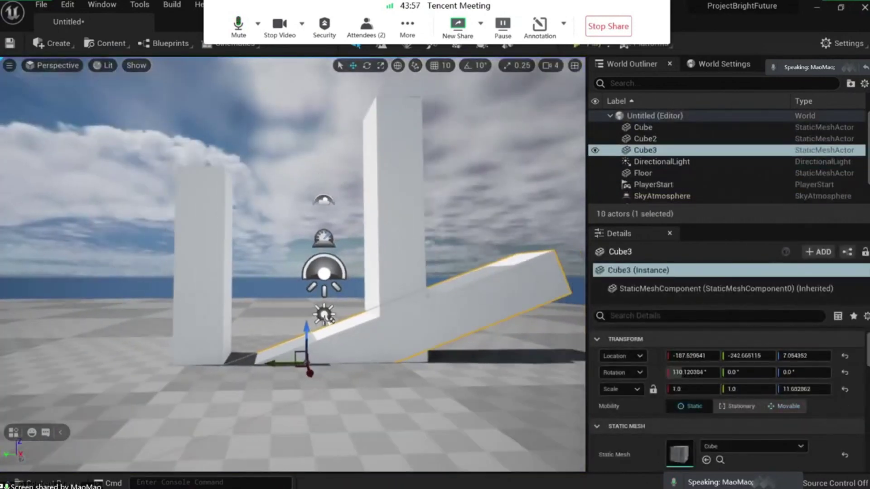
- Play from the floor near the pillars, step back and forth to examine the gap under the beam, and end the session
{"action": "right_click", "coordinate": [304, 423]}
{"action": "left_click", "coordinate": [345, 451]}
{"action": "left_click", "coordinate": [296, 268]}
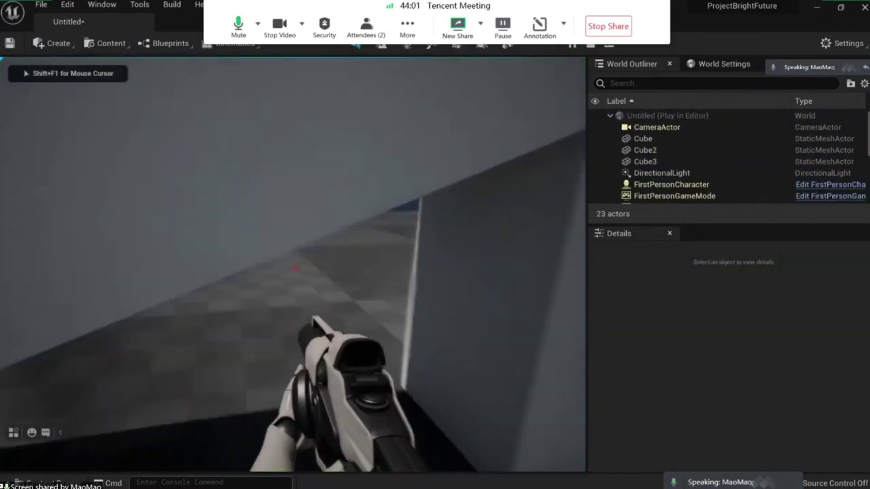
{"action": "key", "text": "s"}
{"action": "key", "text": "w"}
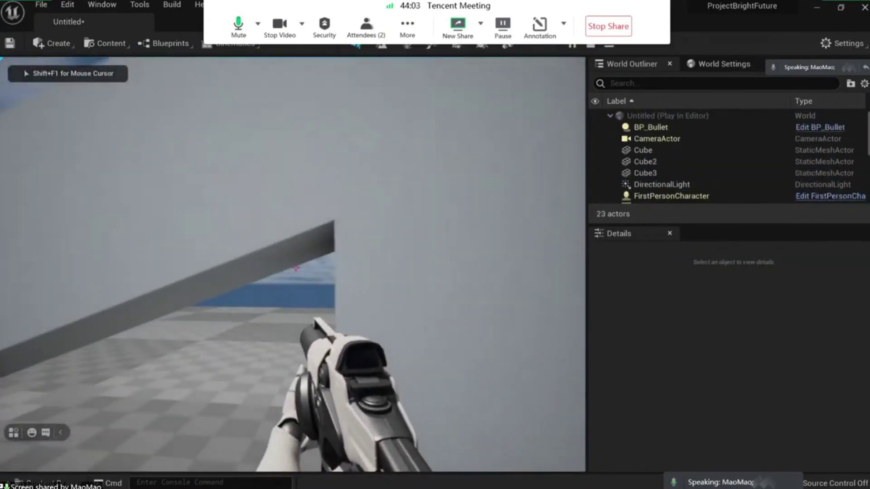
{"action": "key", "text": "s"}
{"action": "key", "text": "w"}
{"action": "key", "text": "s"}
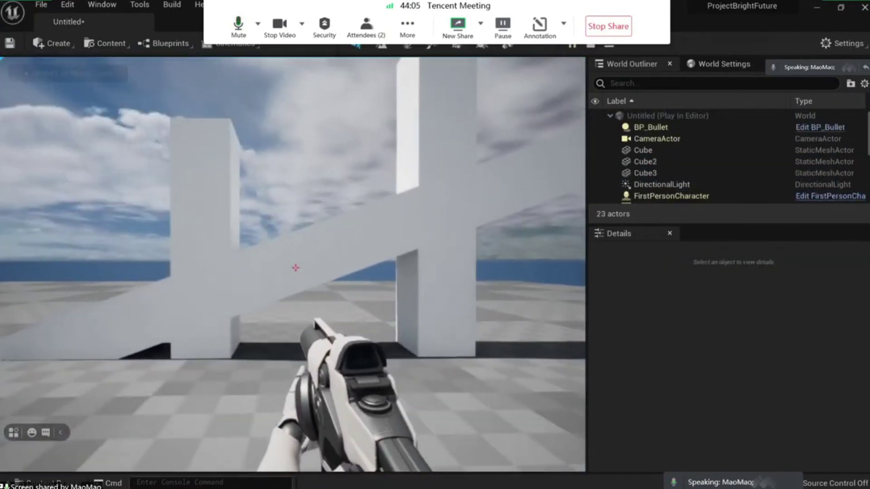
{"action": "key", "text": "Escape"}
- Add two cubes, Cube4 and Cube5, and place them side by side on the floor in the gap under the slanted beam
{"action": "left_click", "coordinate": [332, 263]}
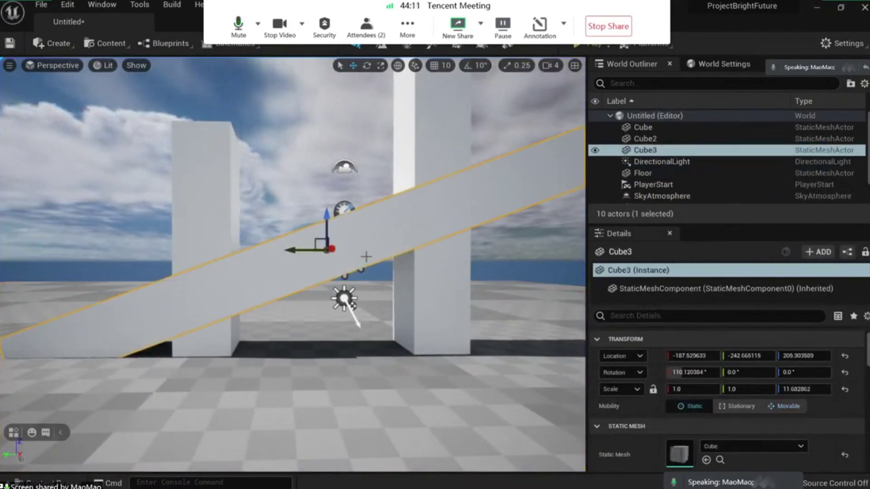
{"action": "right_click_drag", "start_coordinate": [365, 244], "coordinate": [408, 254]}
{"action": "key", "text": "w"}
{"action": "key", "text": "s"}
{"action": "right_click_drag", "start_coordinate": [111, 171], "coordinate": [158, 222]}
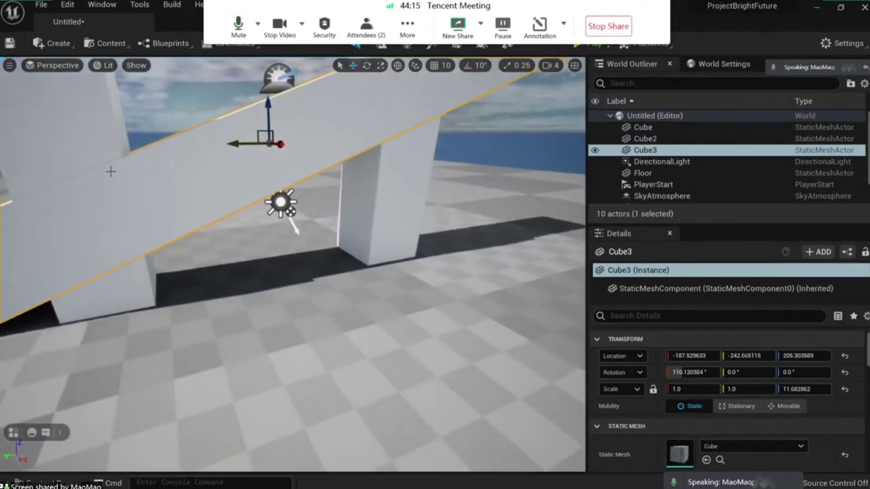
{"action": "left_click", "coordinate": [44, 44]}
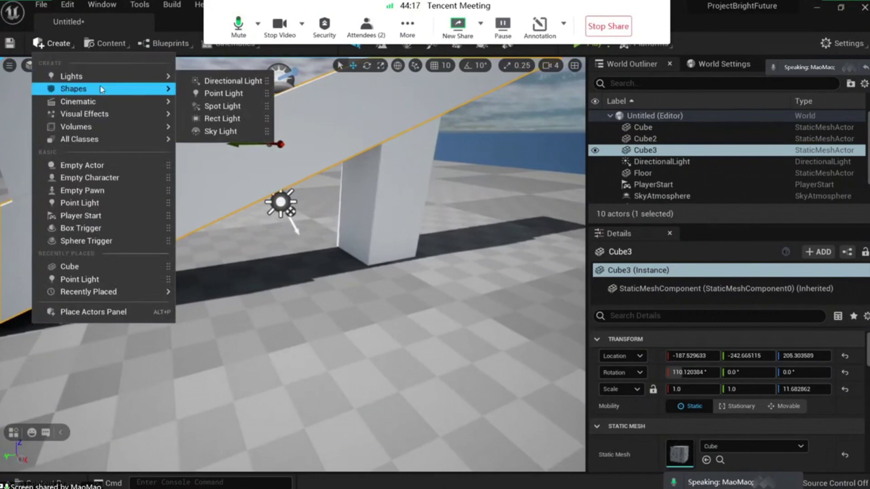
{"action": "mouse_move", "coordinate": [101, 89]}
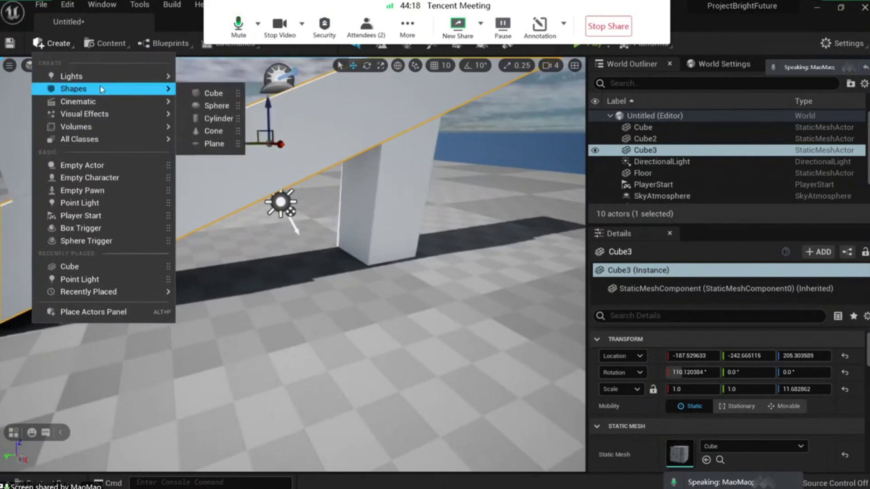
{"action": "left_click", "coordinate": [212, 93]}
{"action": "left_click_drag", "start_coordinate": [326, 277], "coordinate": [329, 220]}
{"action": "left_click", "coordinate": [264, 143]}
{"action": "right_click_drag", "start_coordinate": [287, 140], "coordinate": [268, 140]}
{"action": "left_click_drag", "start_coordinate": [307, 102], "coordinate": [308, 228]}
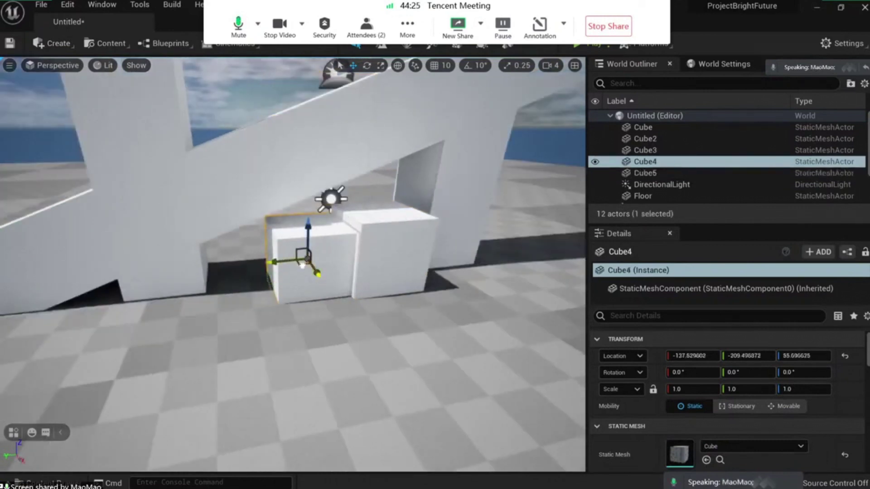
- Rotate Cube4 to about -45° around the vertical axis and scale it down uniformly to about 0.59
{"action": "key", "text": "e"}
{"action": "left_click_drag", "start_coordinate": [302, 266], "coordinate": [279, 290]}
{"action": "key", "text": "r"}
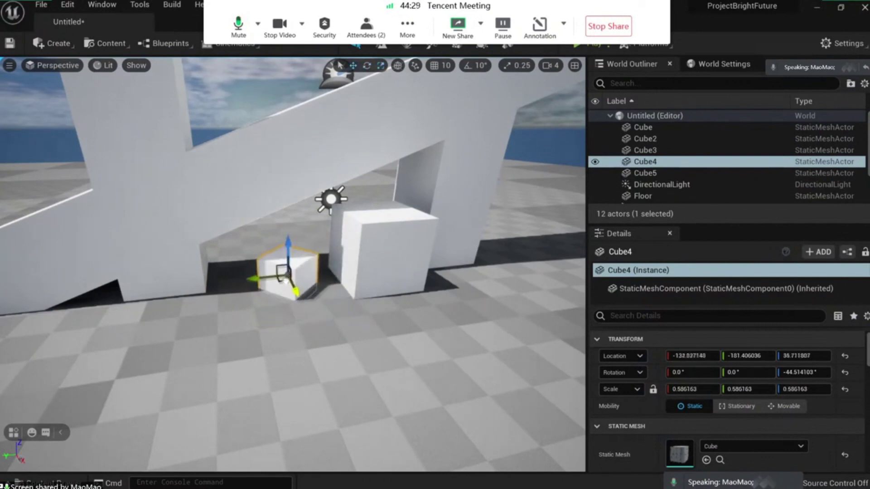
{"action": "mouse_move", "coordinate": [287, 274]}
{"action": "left_mouse_down"}
{"action": "mouse_move", "coordinate": [299, 263]}
{"action": "mouse_move", "coordinate": [273, 283]}
{"action": "left_mouse_up"}
- Rotate the larger cube Cube5 around its vertical axis and adjust its size beside the pillar under the beam
{"action": "left_click", "coordinate": [361, 265]}
{"action": "key", "text": "e"}
{"action": "left_click_drag", "start_coordinate": [384, 266], "coordinate": [358, 246]}
{"action": "key", "text": "s"}
{"action": "right_click_drag", "start_coordinate": [361, 262], "coordinate": [347, 227]}
{"action": "scroll", "coordinate": [361, 262], "scroll_direction": "up", "scroll_amount": 2}
{"action": "left_click_drag", "start_coordinate": [375, 292], "coordinate": [375, 290]}
- Play from the floor in front of the two boxes, walk and jump to test the blocked passage, and end the session
{"action": "right_click_drag", "start_coordinate": [330, 380], "coordinate": [333, 401]}
{"action": "key", "text": "s"}
{"action": "right_click", "coordinate": [331, 380]}
{"action": "left_click", "coordinate": [365, 453]}
{"action": "key", "text": "w"}
{"action": "key", "text": "s"}
{"action": "left_click", "coordinate": [295, 268]}
{"action": "key", "text": "w"}
{"action": "key", "text": "space"}
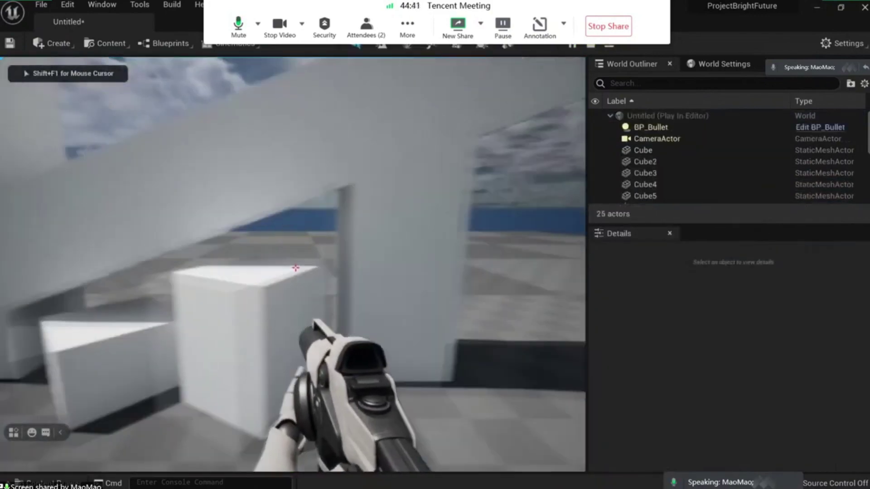
{"action": "key", "text": "s"}
{"action": "key", "text": "w"}
{"action": "key", "text": "space"}
{"action": "key", "text": "s"}
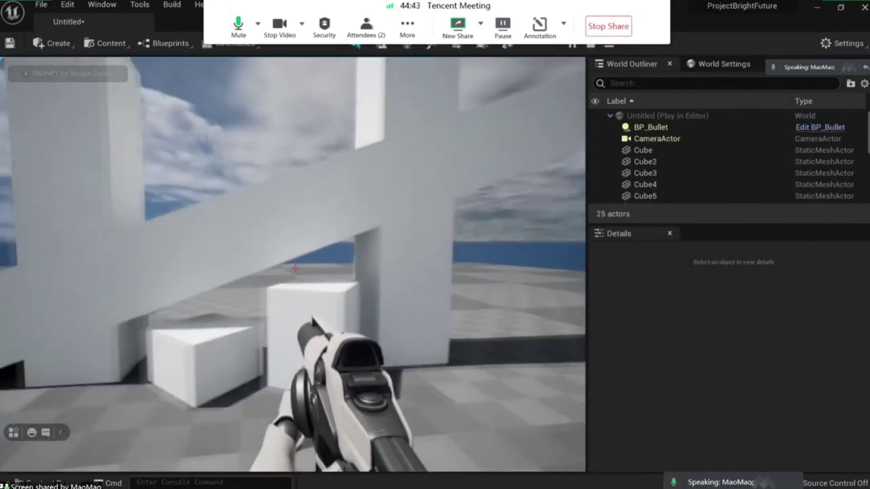
{"action": "key", "text": "w"}
{"action": "key", "text": "s"}
{"action": "key", "text": "Escape"}
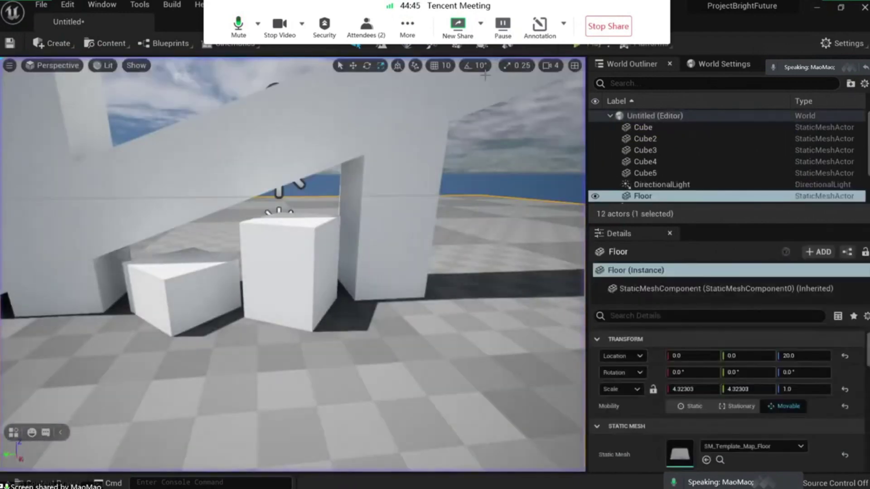
- Examine the boxes, beam and pillars from several distances and heights
{"action": "key", "text": "s"}
{"action": "right_click_drag", "start_coordinate": [317, 253], "coordinate": [310, 232]}
{"action": "key", "text": "w"}
{"action": "key", "text": "q"}
{"action": "key", "text": "s"}
{"action": "right_click_drag", "start_coordinate": [455, 198], "coordinate": [455, 198]}
{"action": "key", "text": "w"}
{"action": "key", "text": "s"}
{"action": "right_click_drag", "start_coordinate": [411, 243], "coordinate": [399, 223]}
{"action": "key", "text": "w"}
- Select the pillars Cube and Cube2 and the beam Cube3 in turn, examine how they overlap, and clear the selection
{"action": "left_click", "coordinate": [206, 254]}
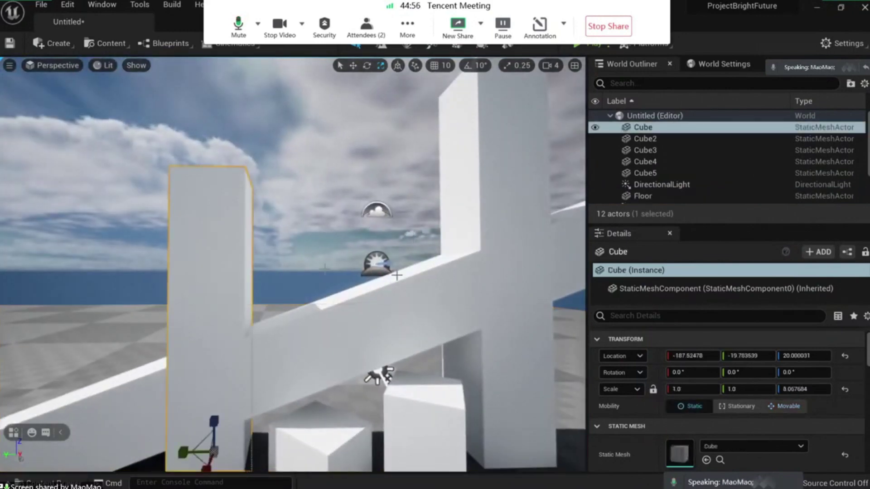
{"action": "left_click", "coordinate": [506, 229]}
{"action": "left_click", "coordinate": [432, 285]}
{"action": "key", "text": "s"}
{"action": "right_click_drag", "start_coordinate": [431, 285], "coordinate": [421, 278]}
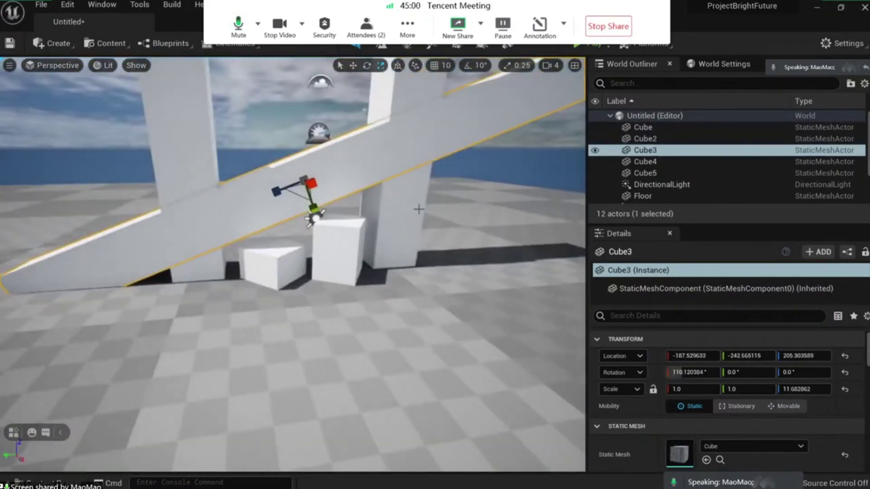
{"action": "mouse_move", "coordinate": [328, 192]}
{"action": "right_mouse_down"}
{"action": "mouse_move", "coordinate": [346, 179]}
{"action": "mouse_move", "coordinate": [328, 192]}
{"action": "right_mouse_up"}
{"action": "key", "text": "w"}
{"action": "key", "text": "Escape"}
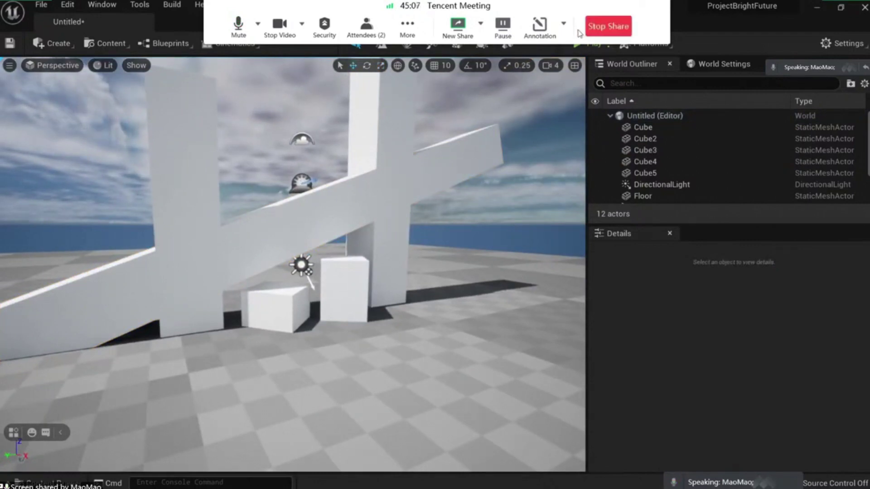
- Select the two boxes Cube4 and Cube5 together, examine them under the beam, and clear the selection
{"action": "left_click", "coordinate": [564, 31]}
{"action": "mouse_move", "coordinate": [417, 201]}
{"action": "right_mouse_down"}
{"action": "mouse_move", "coordinate": [384, 181]}
{"action": "mouse_move", "coordinate": [408, 192]}
{"action": "mouse_move", "coordinate": [403, 241]}
{"action": "mouse_move", "coordinate": [412, 209]}
{"action": "mouse_move", "coordinate": [394, 245]}
{"action": "mouse_move", "coordinate": [392, 293]}
{"action": "mouse_move", "coordinate": [375, 293]}
{"action": "right_mouse_up"}
{"action": "key", "text": "w"}
{"action": "key", "text": "s"}
{"action": "left_click", "coordinate": [393, 292]}
{"action": "left_click", "coordinate": [392, 292], "text": "ctrl"}
{"action": "key", "text": "s"}
{"action": "key", "text": "d"}
{"action": "right_click_drag", "start_coordinate": [389, 264], "coordinate": [374, 343]}
{"action": "key", "text": "s"}
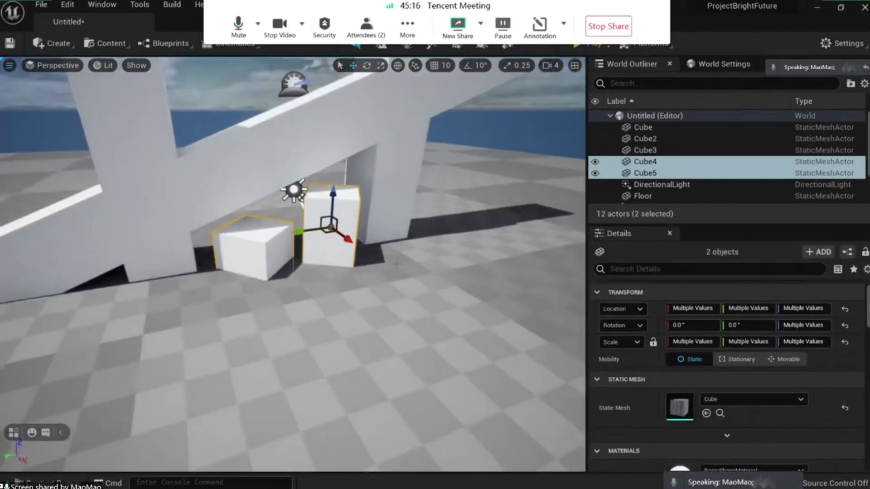
{"action": "key", "text": "Escape"}
- Play from the floor in front of the boxes to check the player's view of the gap, and end the session
{"action": "right_click", "coordinate": [297, 398]}
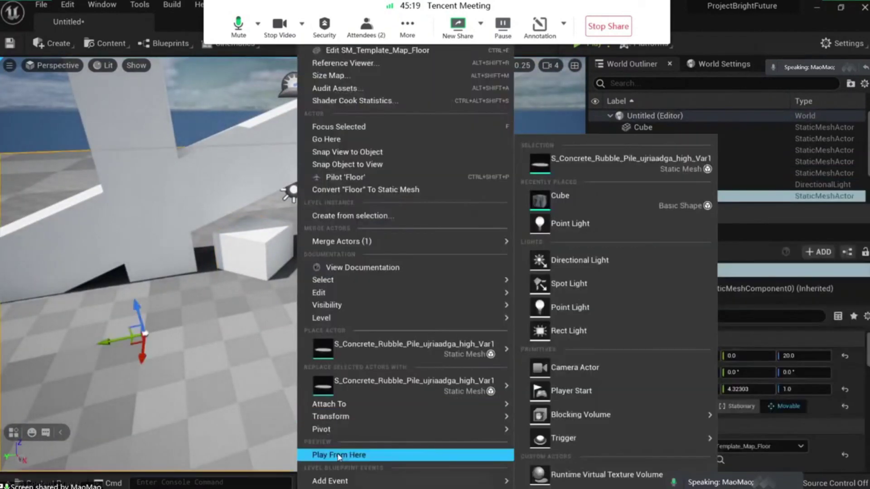
{"action": "left_click", "coordinate": [363, 453]}
{"action": "left_click", "coordinate": [294, 268]}
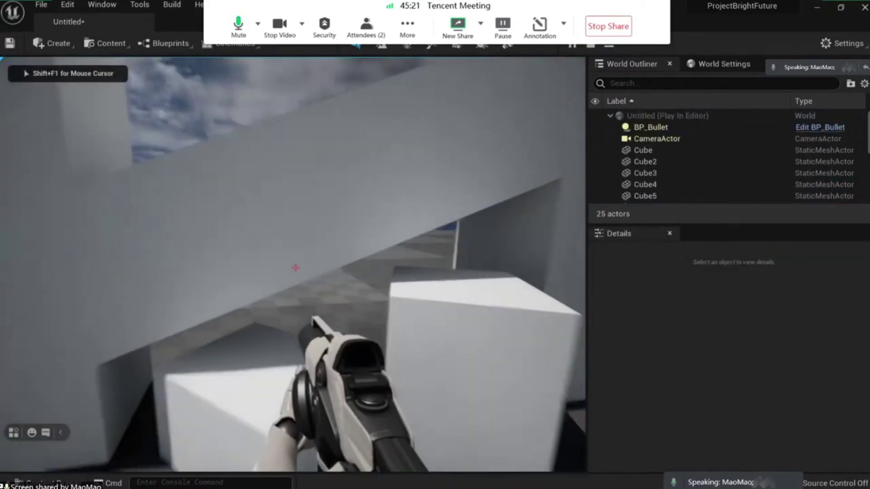
{"action": "key", "text": "Escape"}
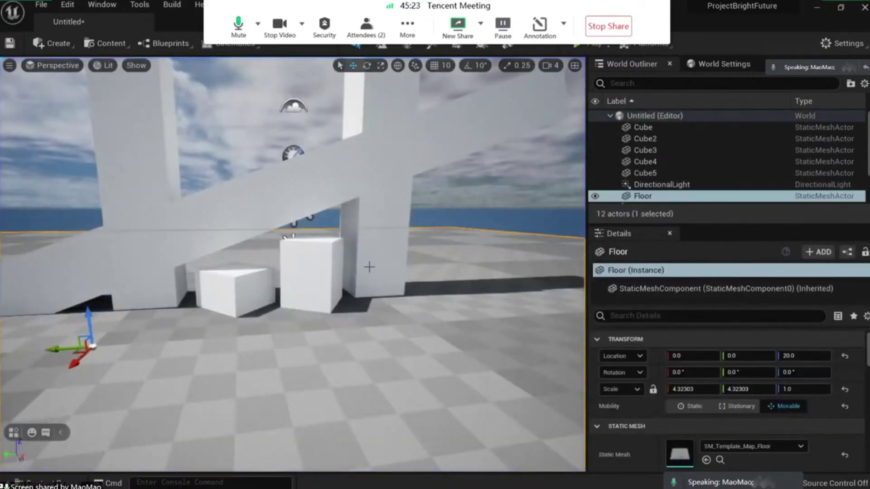
- Select the slanted beam Cube3 and examine its relation to the pillars and boxes from the side and above
{"action": "right_click_drag", "start_coordinate": [337, 278], "coordinate": [365, 247]}
{"action": "key", "text": "a"}
{"action": "key", "text": "a"}
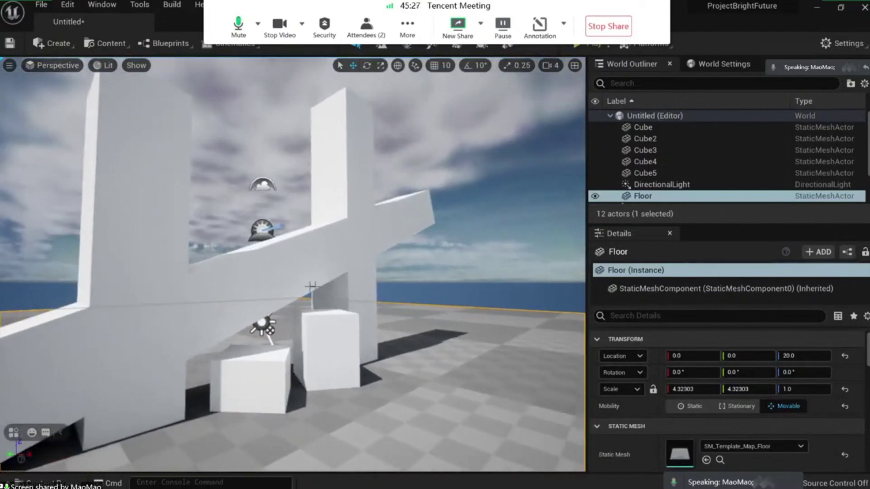
{"action": "left_click", "coordinate": [331, 248]}
{"action": "mouse_move", "coordinate": [332, 248]}
{"action": "right_mouse_down"}
{"action": "mouse_move", "coordinate": [320, 261]}
{"action": "mouse_move", "coordinate": [329, 252]}
{"action": "right_mouse_up"}
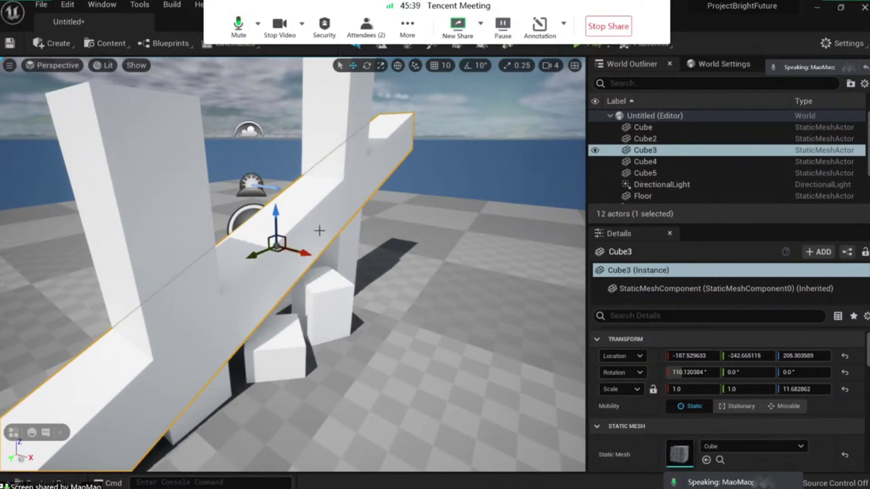
{"action": "right_click_drag", "start_coordinate": [313, 263], "coordinate": [308, 240]}
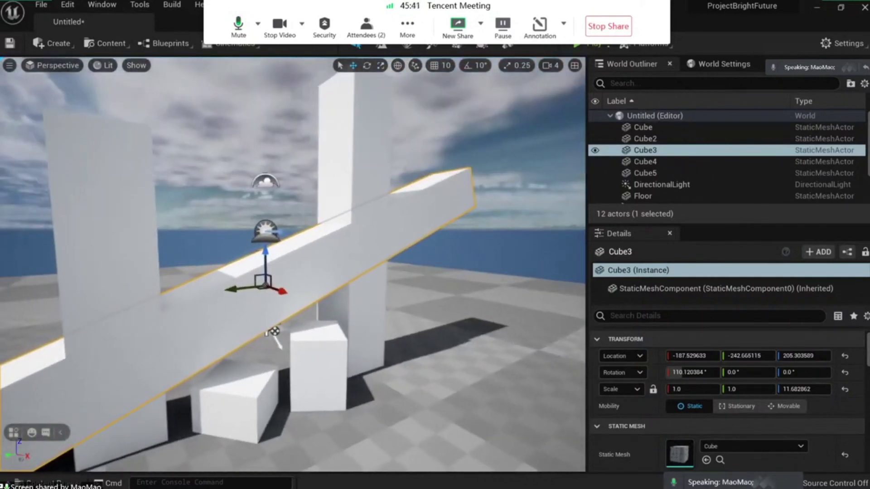